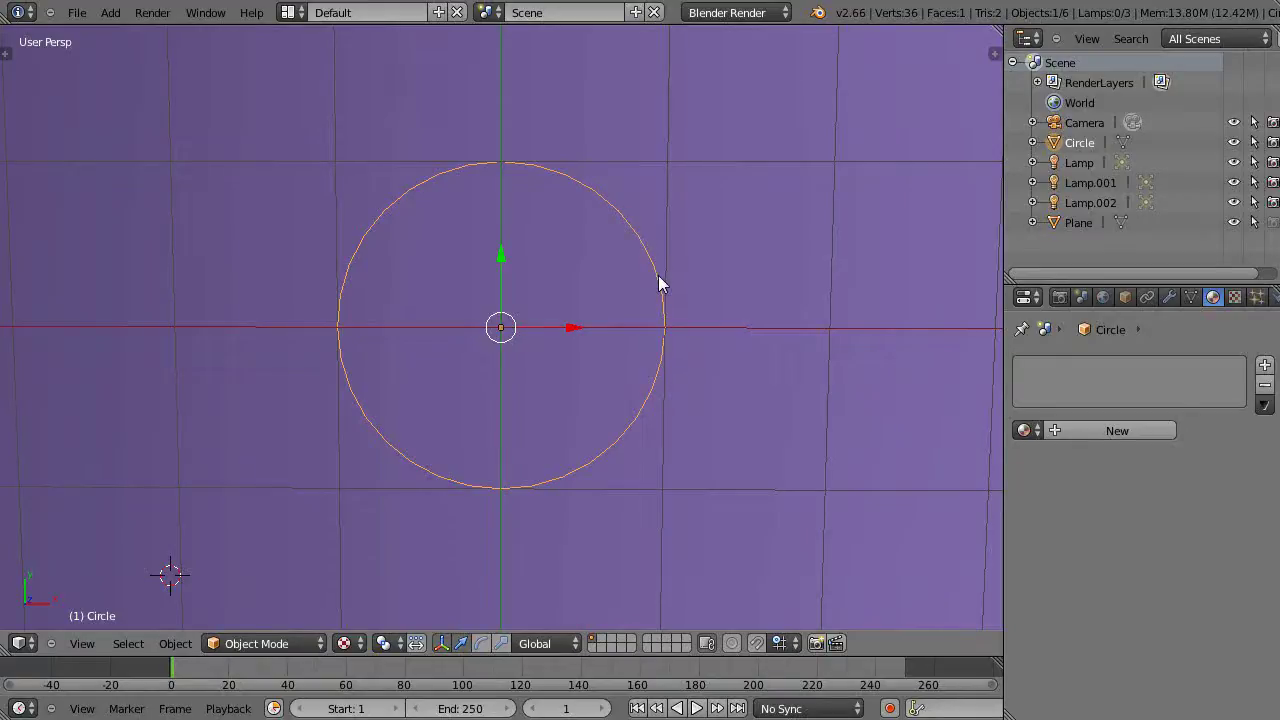
# - Zoom the 3D viewport in and out around the Circle, camera, lamps and plane
pyautogui.scroll(1, 666, 337)
pyautogui.scroll(-5, 658, 370)
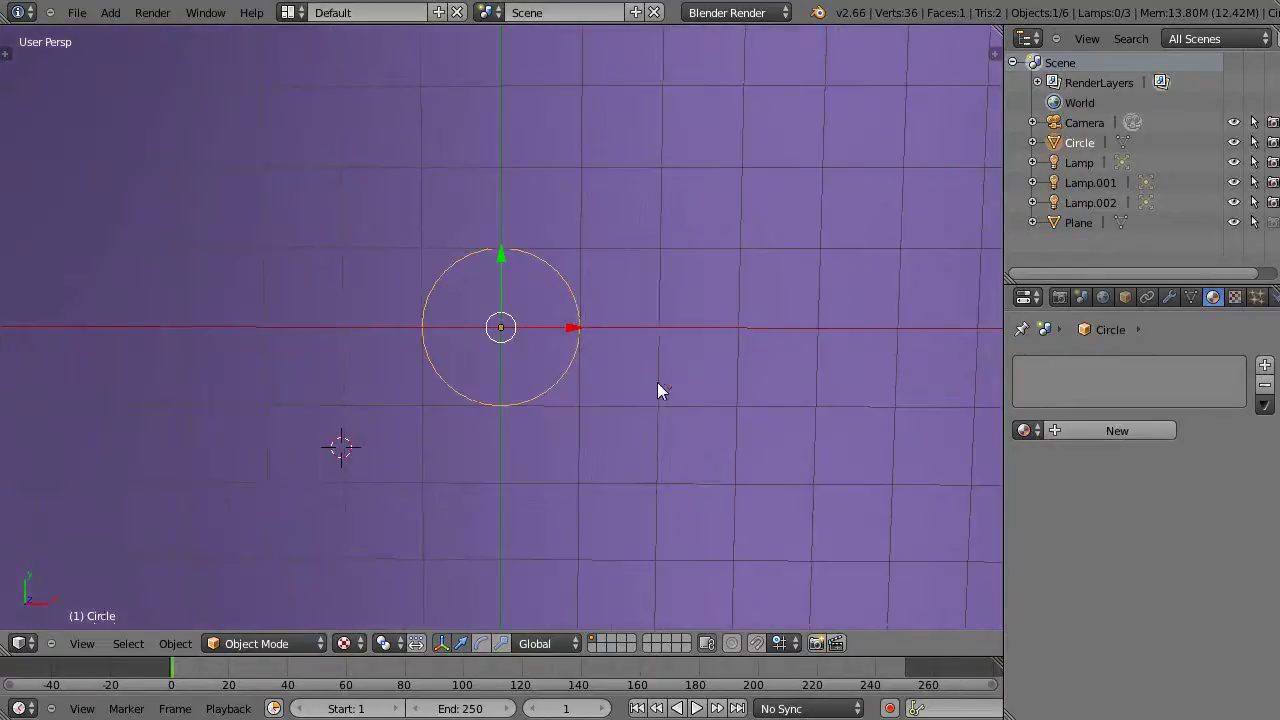
pyautogui.scroll(4, 649, 400)
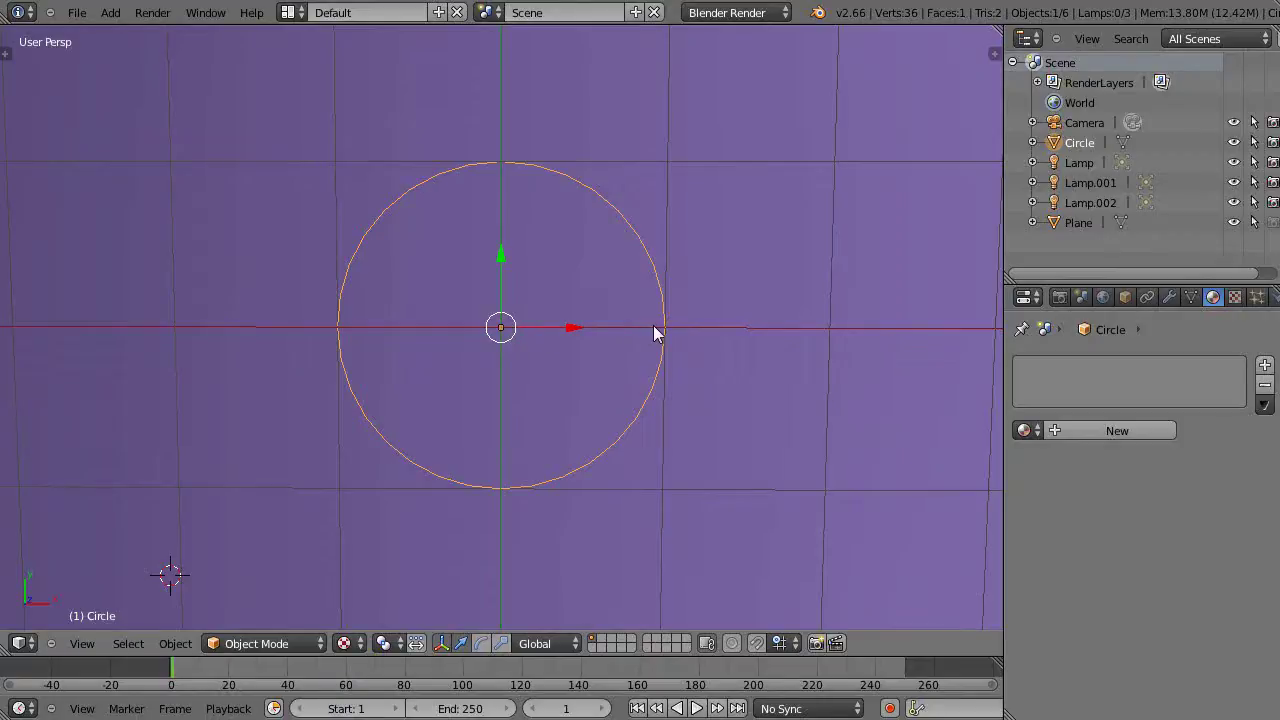
pyautogui.scroll(-1, 652, 325)
pyautogui.scroll(1, 654, 329)
pyautogui.scroll(-2, 569, 322)
pyautogui.scroll(2, 569, 322)
pyautogui.scroll(-1, 491, 310)
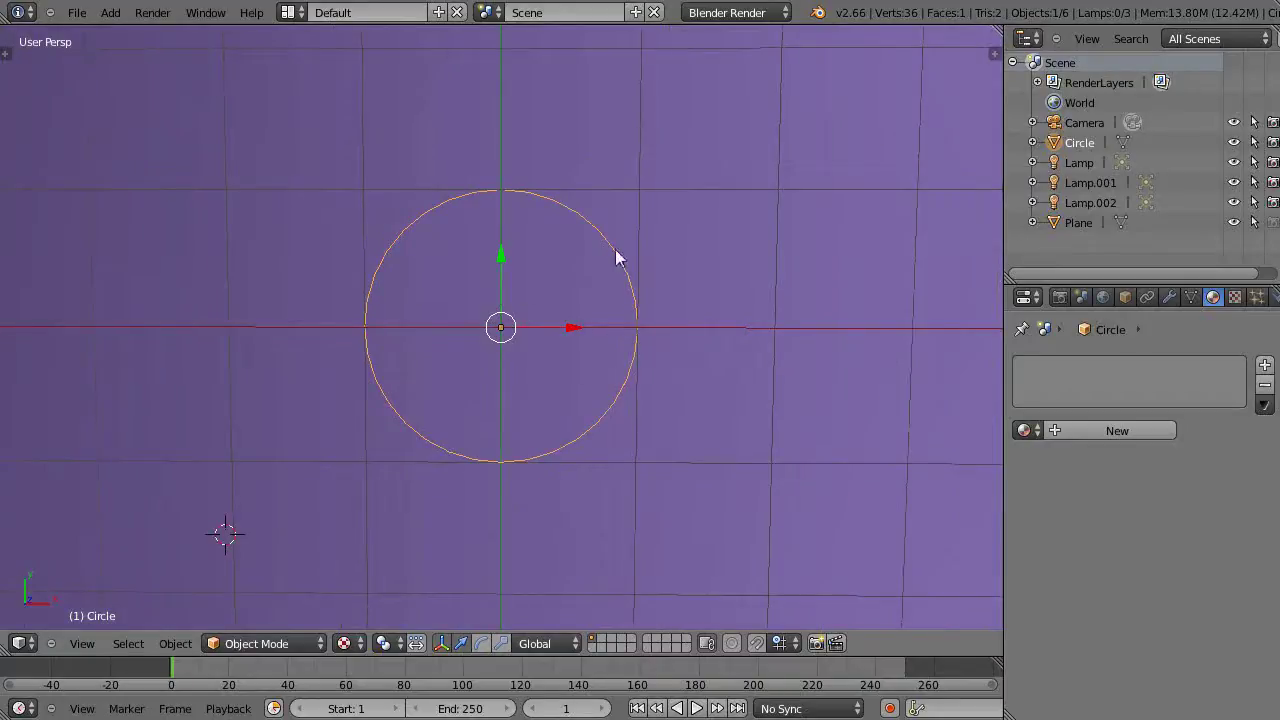
# - Split the 3D view side by side and make the right half a UV/Image Editor
pyautogui.moveTo(997, 30); pyautogui.dragTo(513, 98)
pyautogui.click(537, 643)
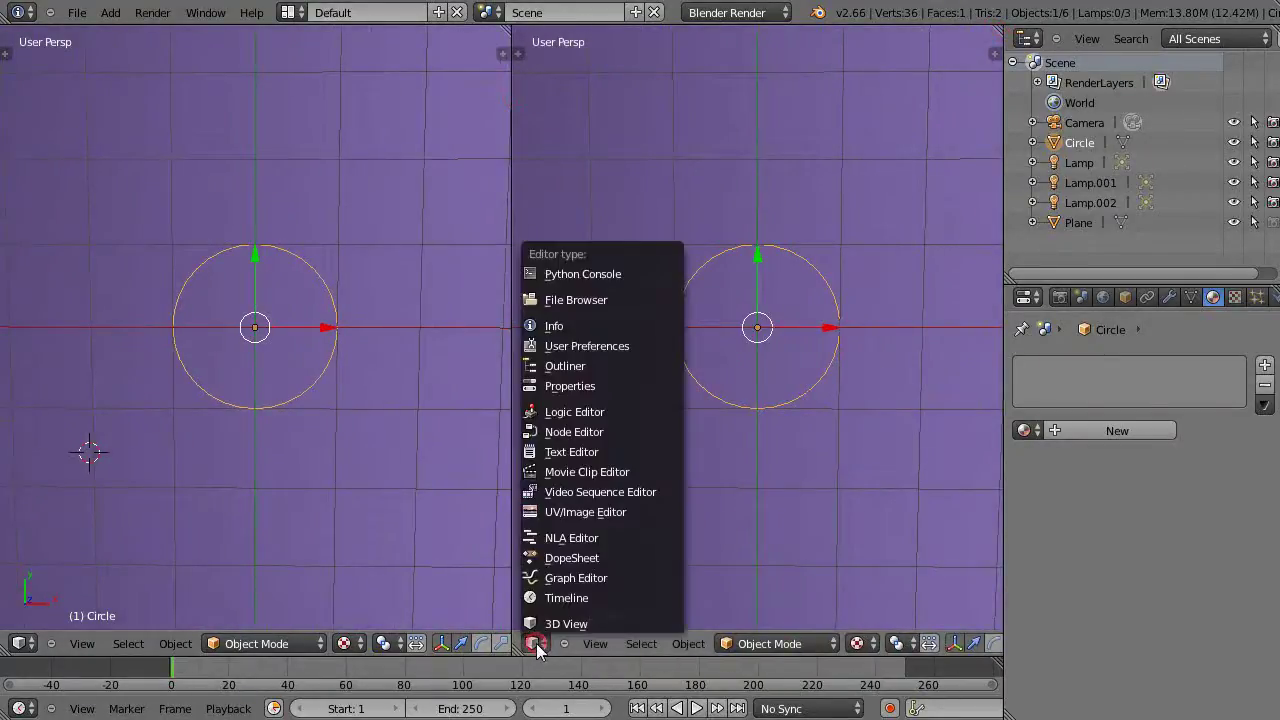
pyautogui.click(560, 513)
pyautogui.scroll(-2, 696, 434)
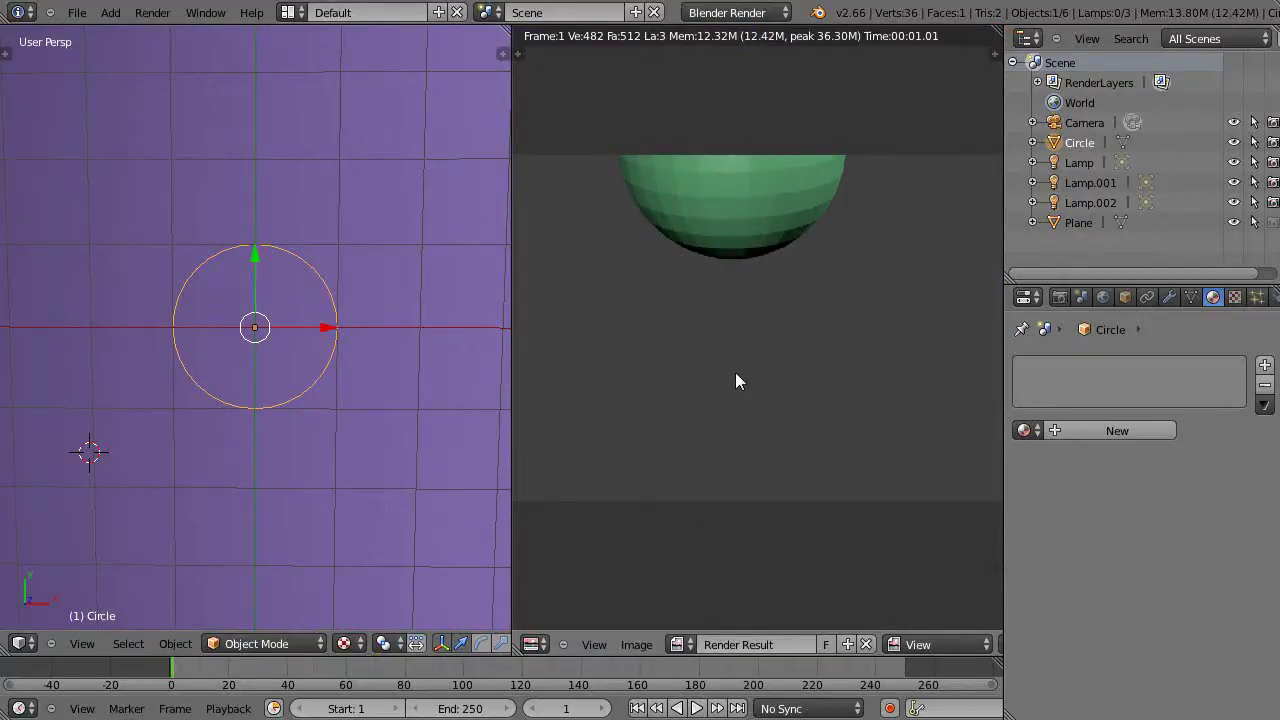
# - Switch the image editor to Paint mode and create a blank 1024×1024 image named untitled
pyautogui.click(987, 645)
pyautogui.click(931, 603)
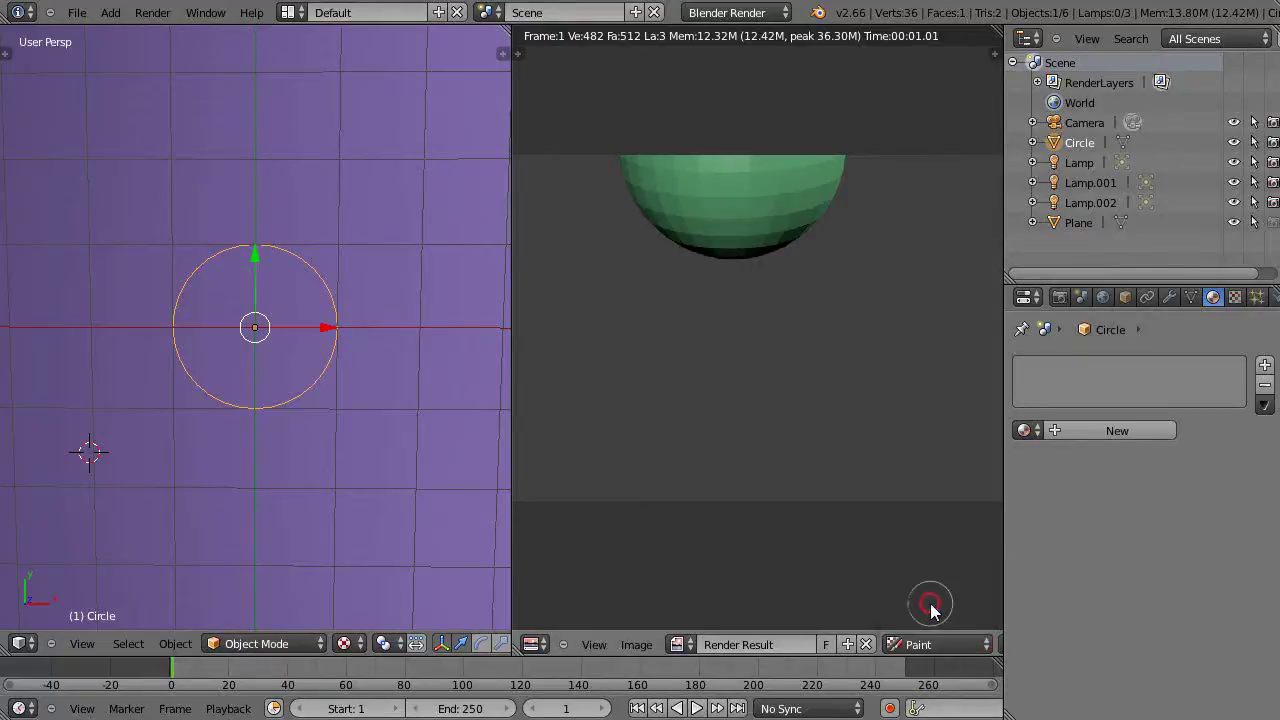
pyautogui.scroll(2, 840, 523)
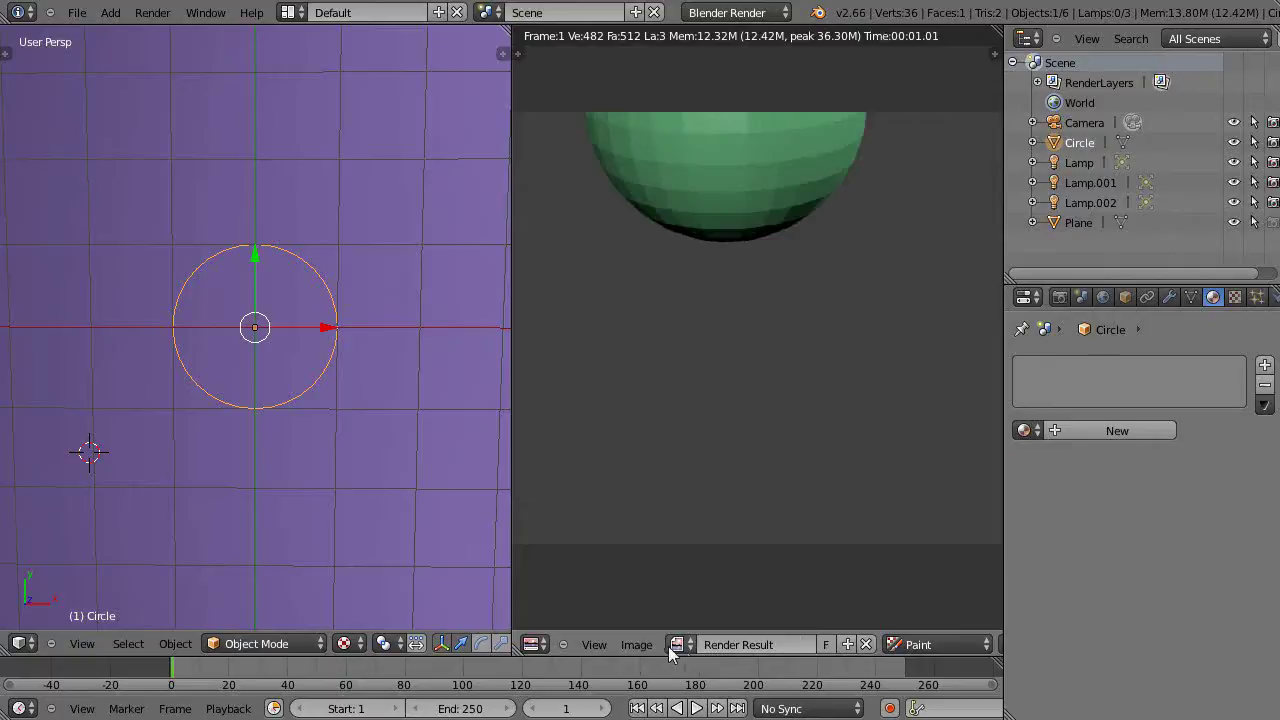
pyautogui.click(847, 644)
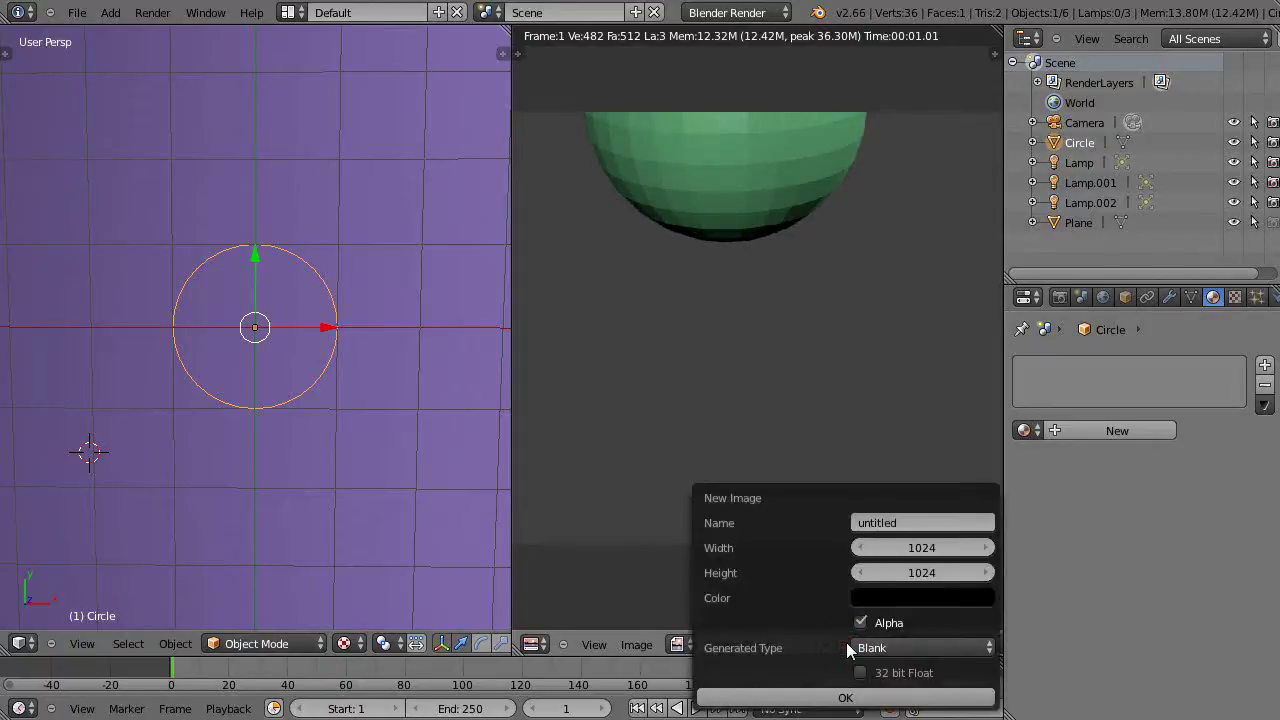
pyautogui.click(846, 697)
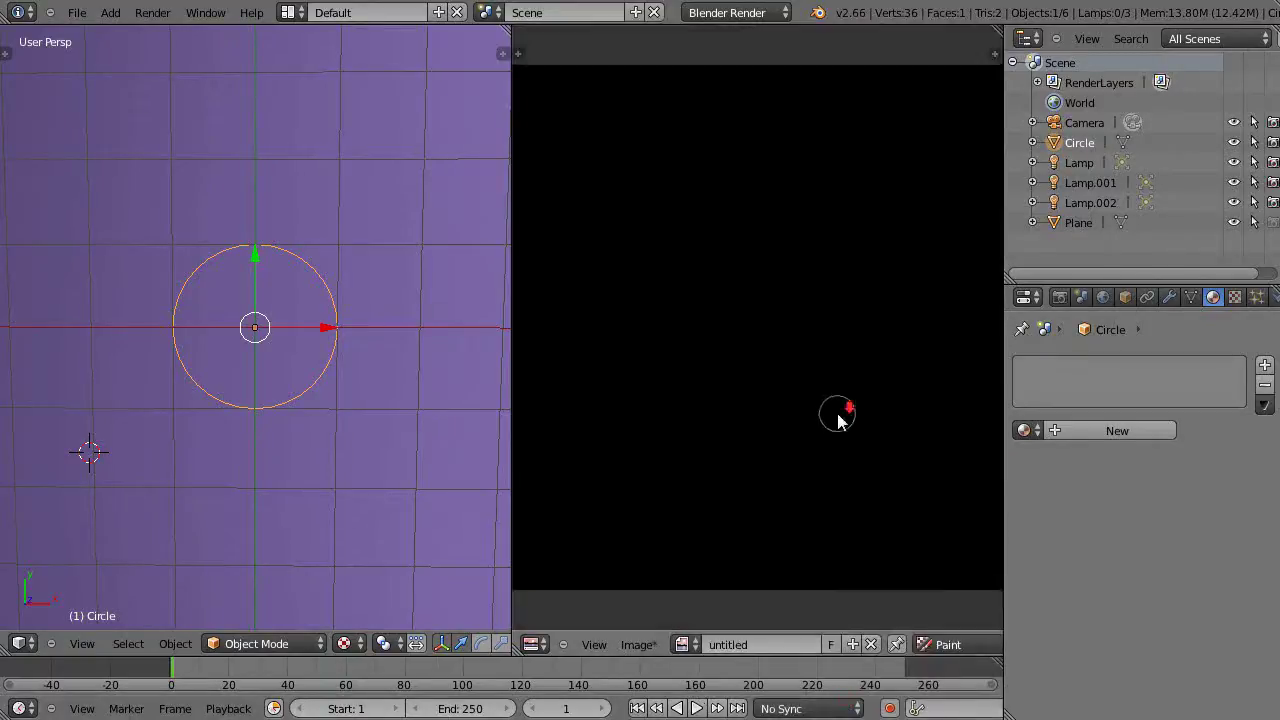
# - Show the image editor's side panel and set the paint brush radius to 10
pyautogui.scroll(1, 837, 413)
pyautogui.press('n')
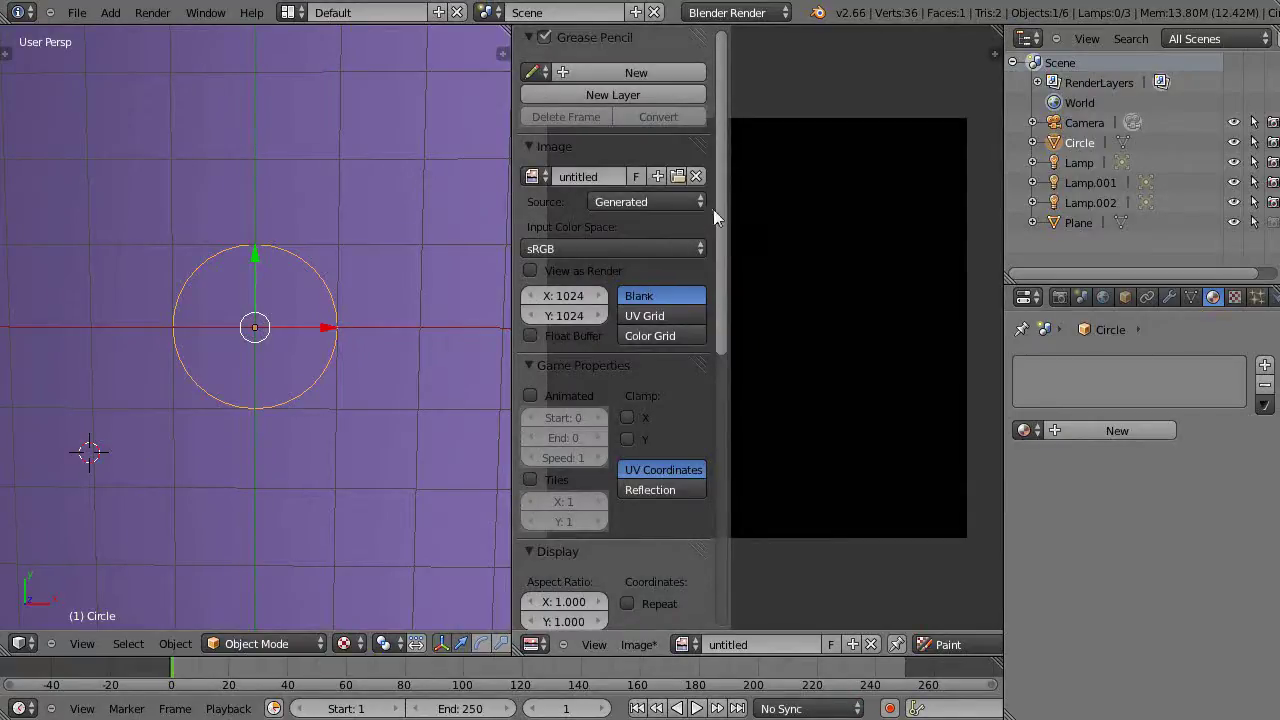
pyautogui.moveTo(722, 155); pyautogui.dragTo(711, 402)
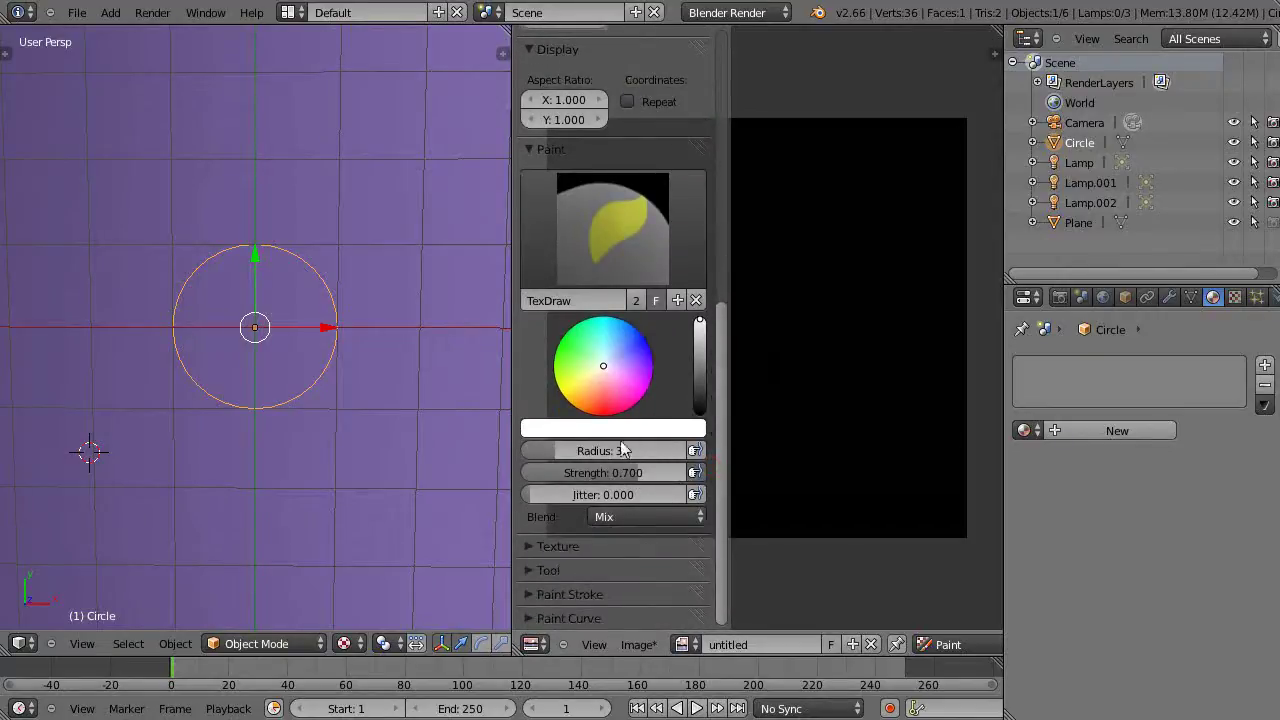
pyautogui.press('f')
pyautogui.click(874, 330)
pyautogui.press(']')
pyautogui.press(']')
pyautogui.press('[')
pyautogui.press('[')
pyautogui.press('[')
pyautogui.press('[')
pyautogui.press('[')
pyautogui.press('[')
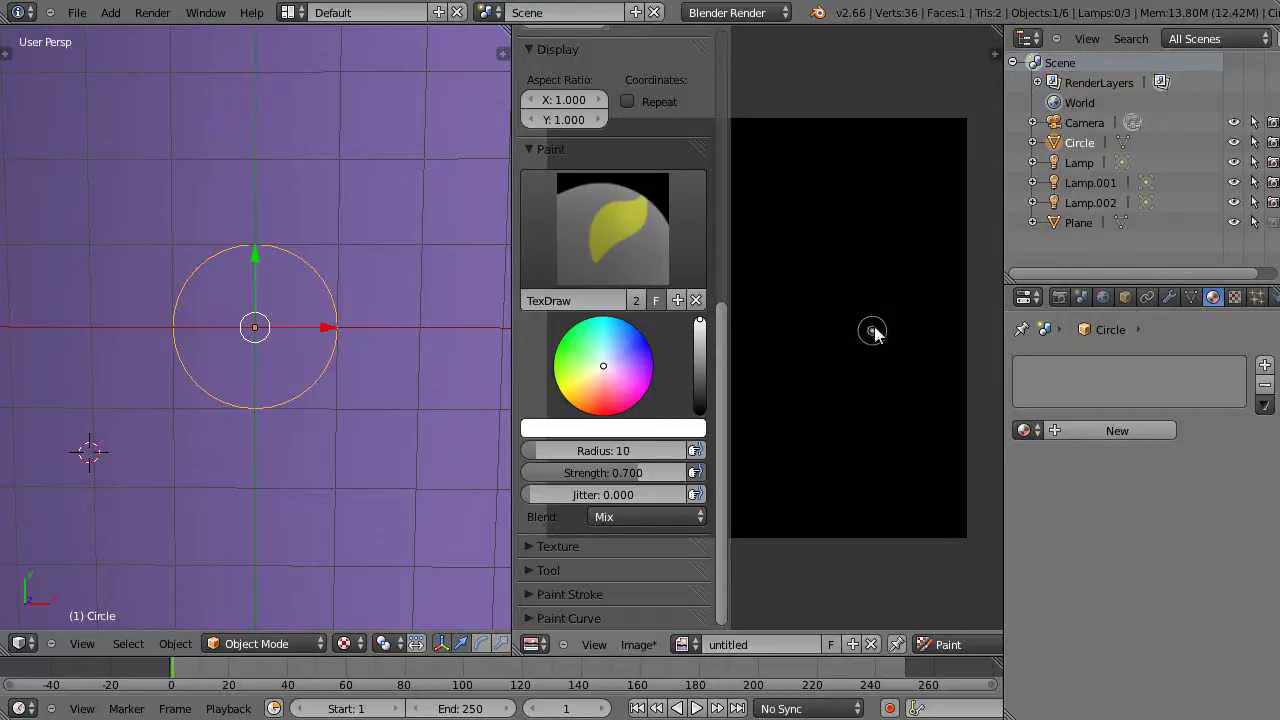
# - Pick blue as the paint colour, then paint and undo a test stroke
pyautogui.click(641, 340)
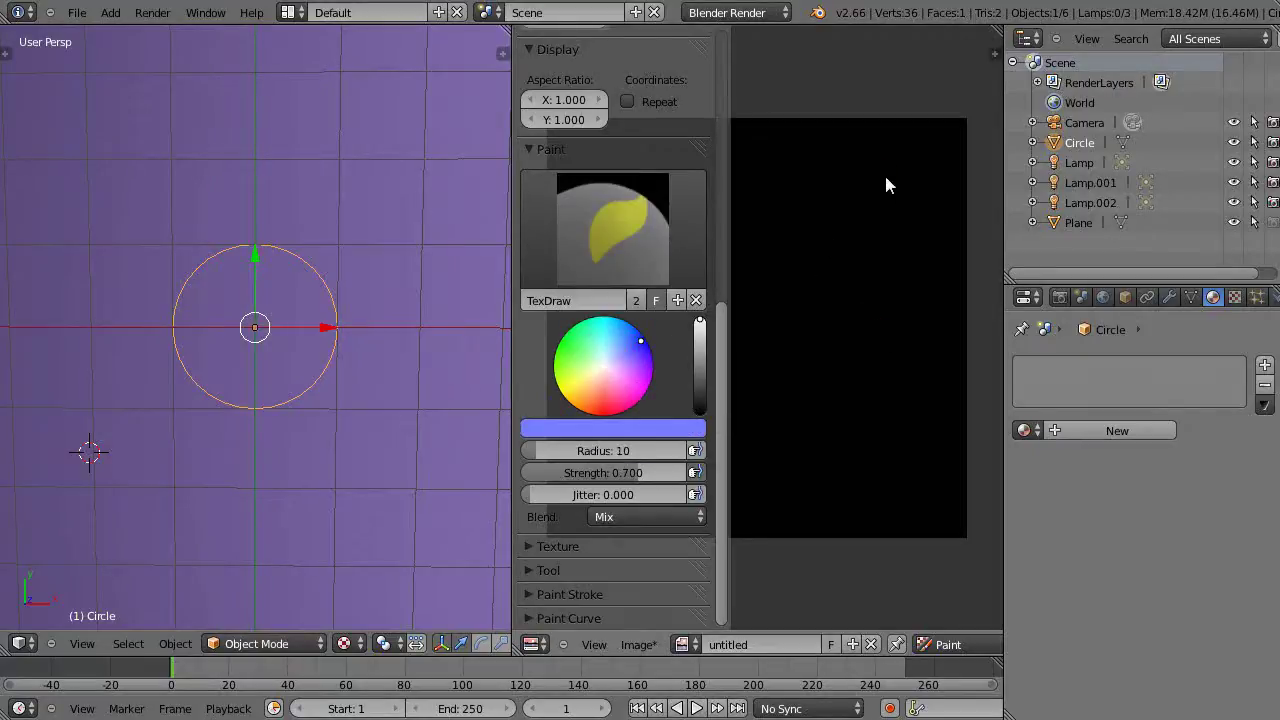
pyautogui.moveTo(885, 178); pyautogui.dragTo(901, 292)
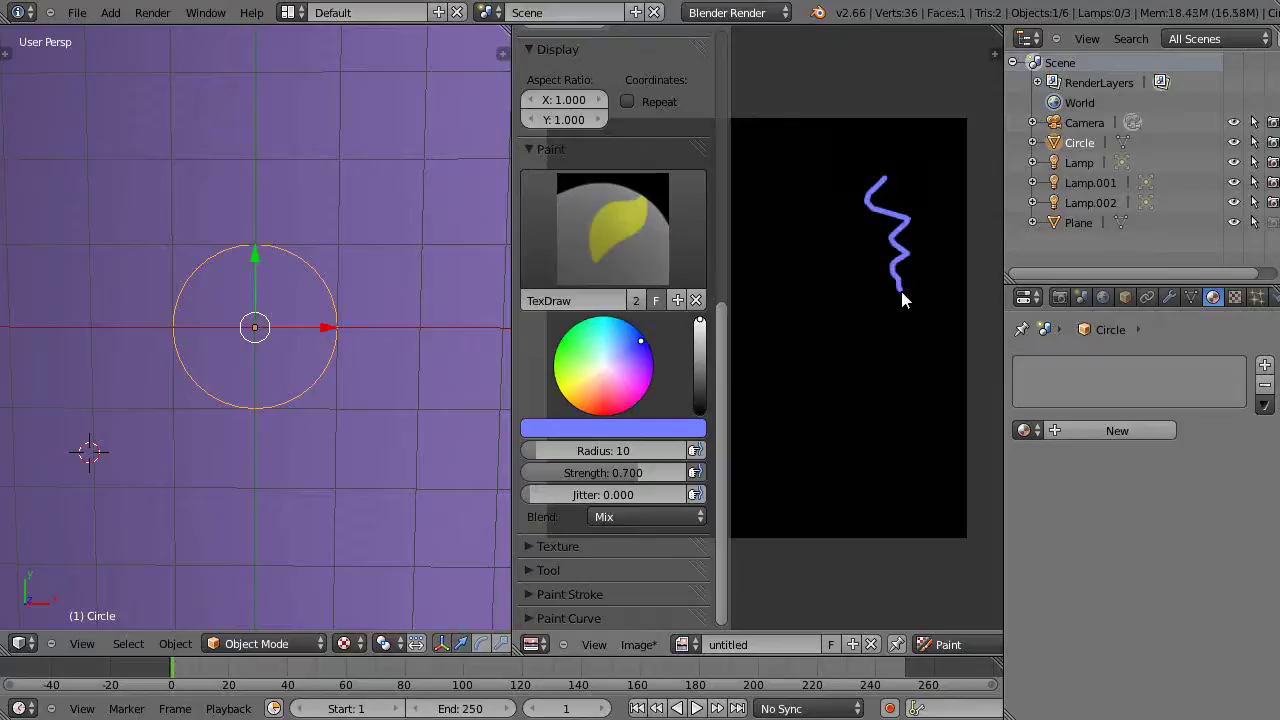
pyautogui.hotkey('ctrl', 'z')
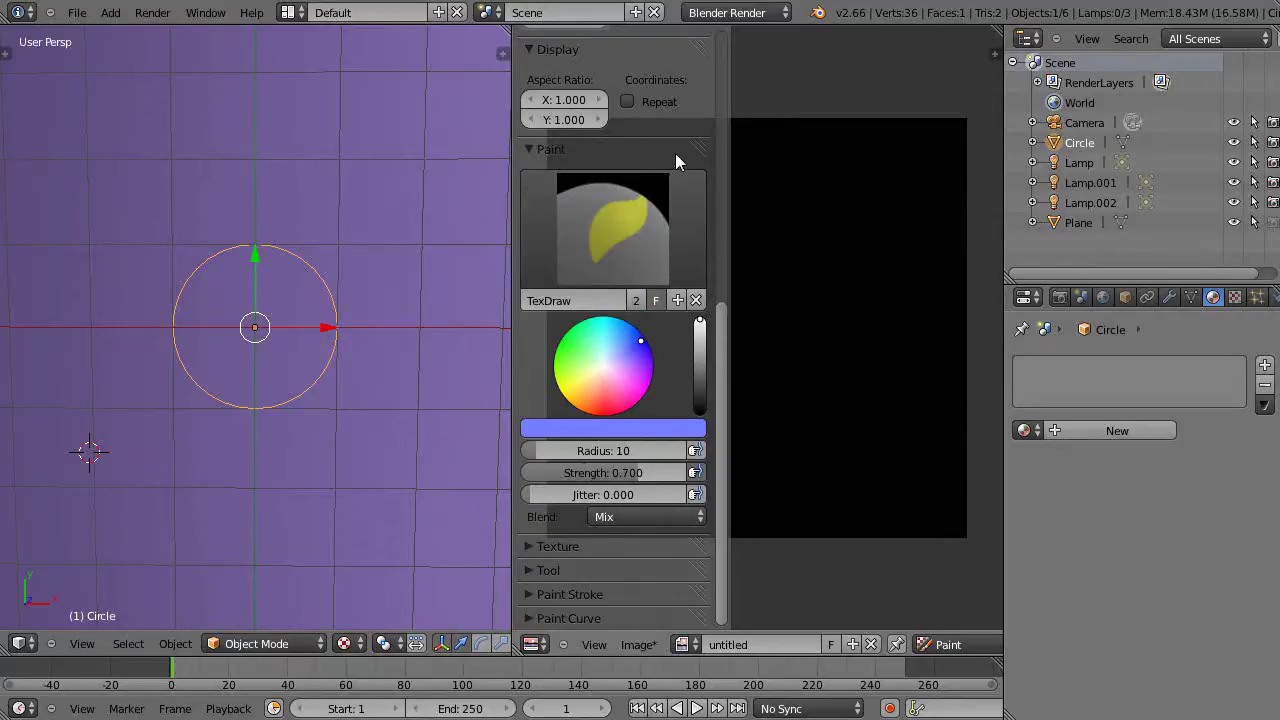
pyautogui.moveTo(722, 330)
pyautogui.mouseDown()
pyautogui.moveTo(718, 99)
pyautogui.moveTo(720, 265)
pyautogui.mouseUp()
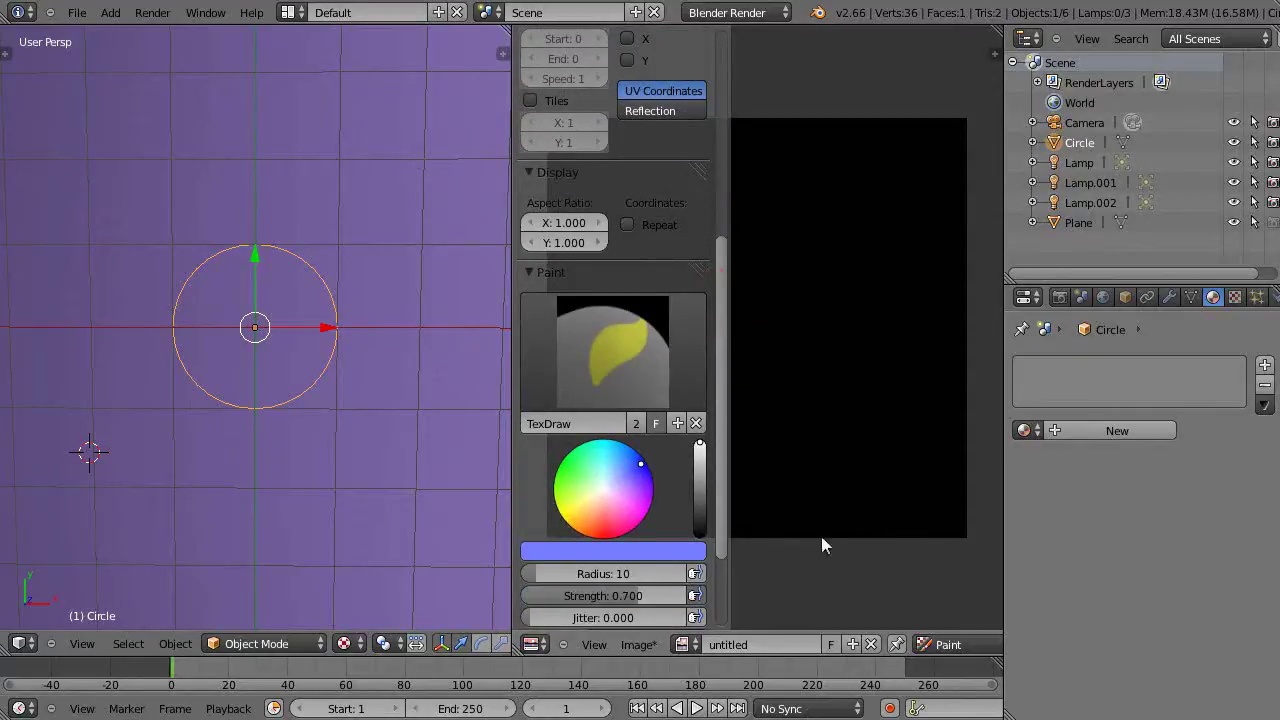
pyautogui.moveTo(720, 300); pyautogui.dragTo(729, 189)
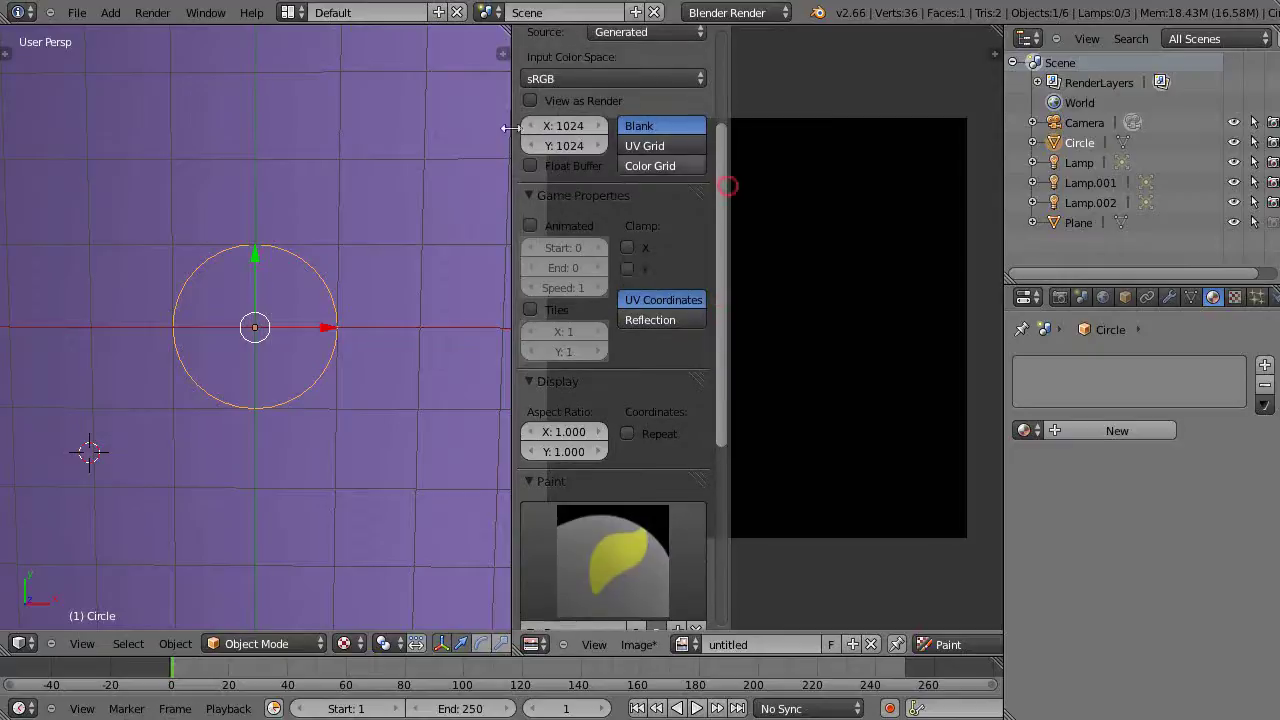
# - Open User Preferences from the File menu, close it, and show the Tool Shelf
pyautogui.click(84, 14)
pyautogui.click(113, 203)
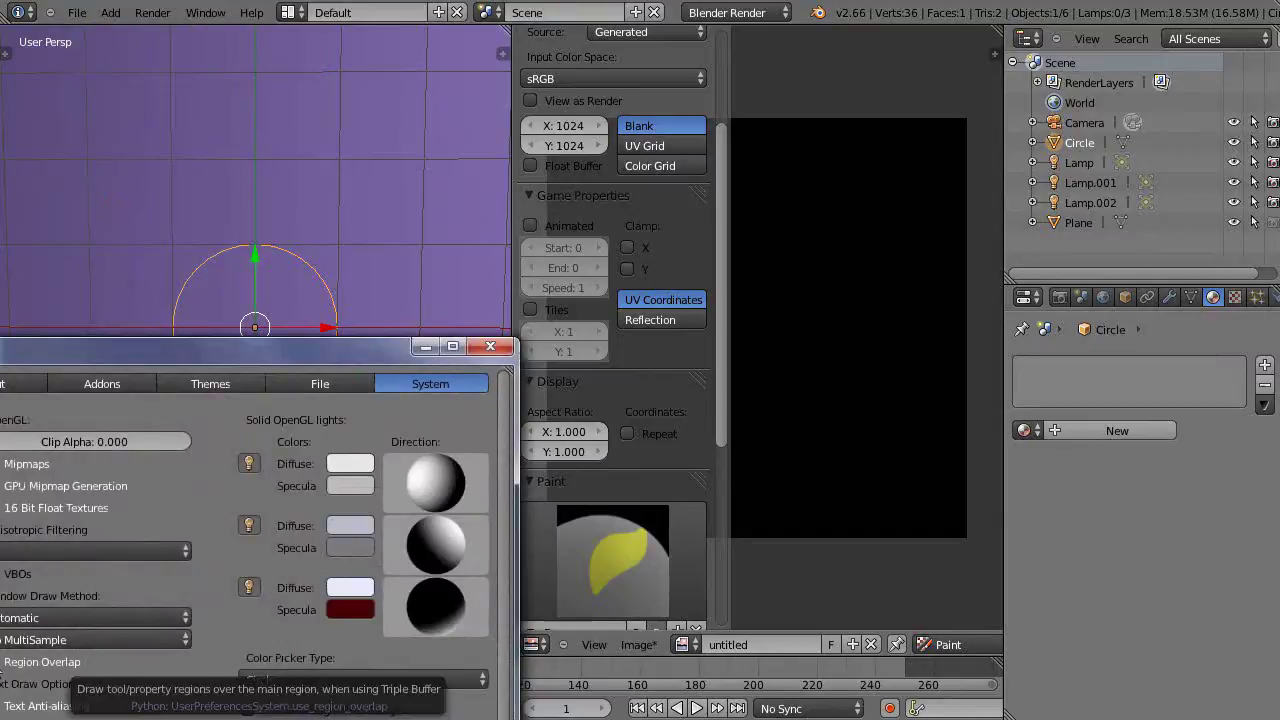
pyautogui.click(490, 346)
pyautogui.press('t')
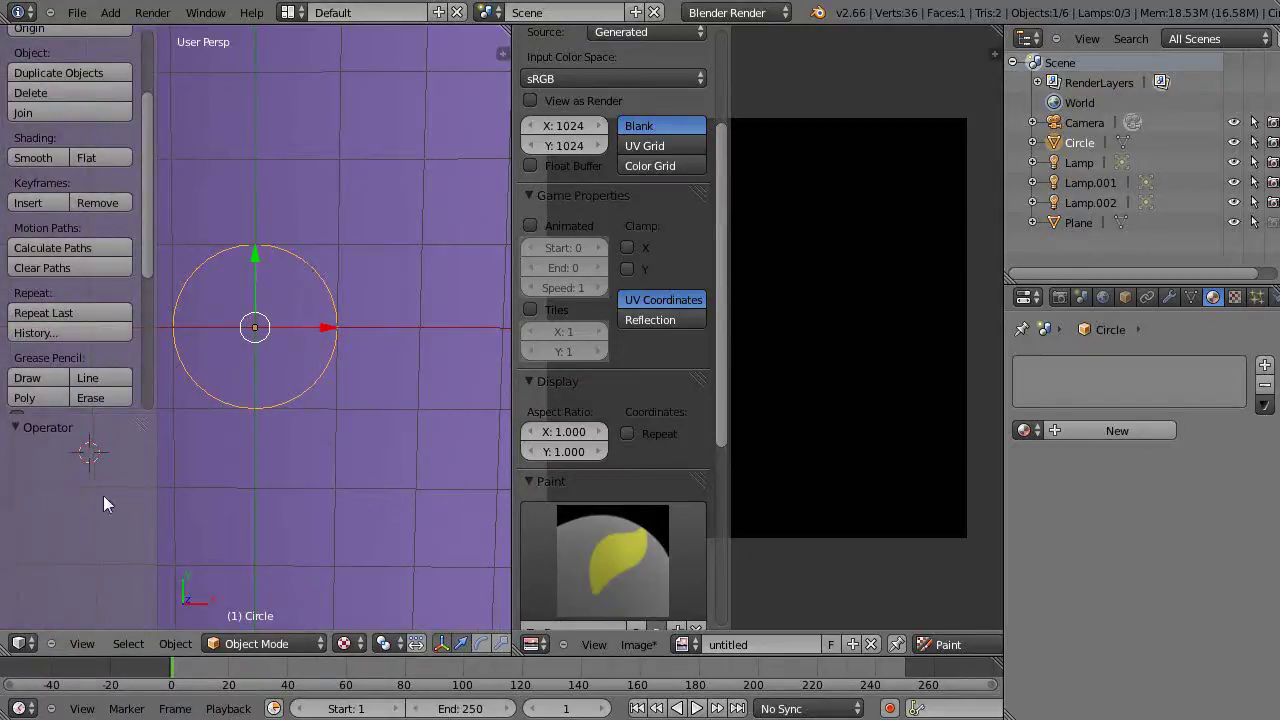
# - Hide the Tool Shelf and the image side panel to enlarge the black image
pyautogui.press('t')
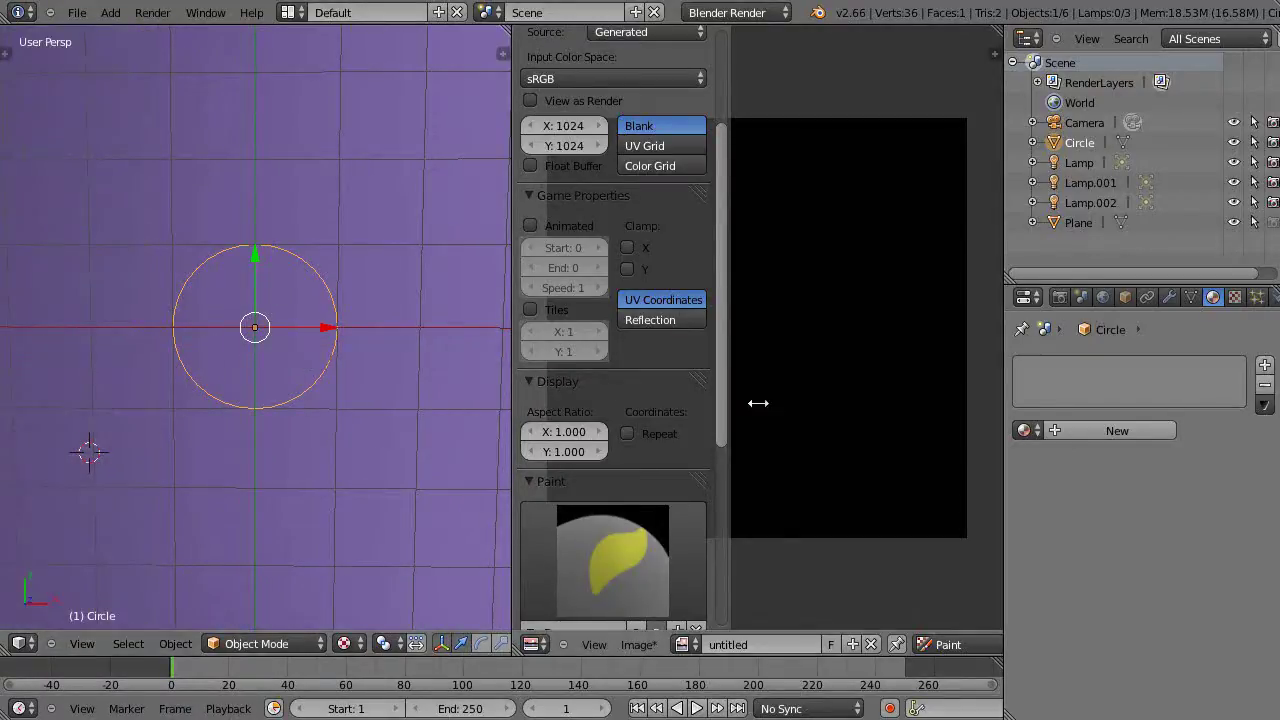
pyautogui.moveTo(750, 403); pyautogui.dragTo(568, 343)
pyautogui.scroll(1, 831, 351)
pyautogui.scroll(-1, 831, 351)
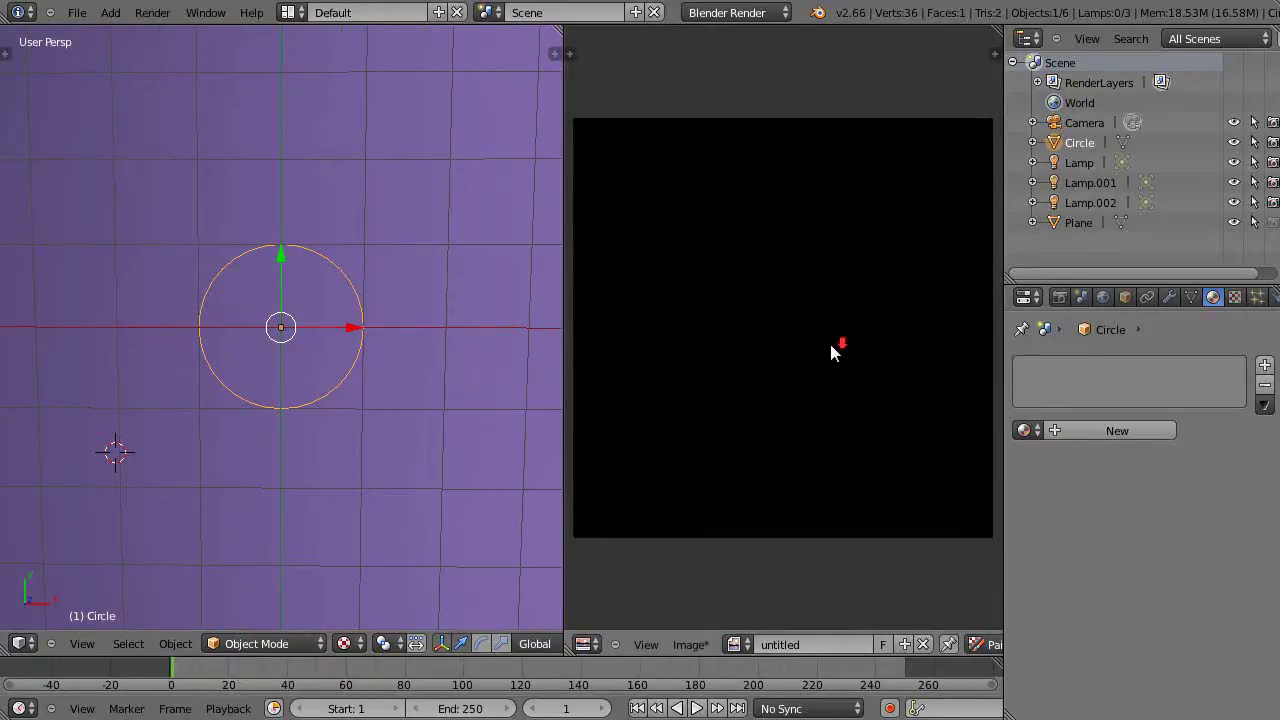
pyautogui.click(821, 253)
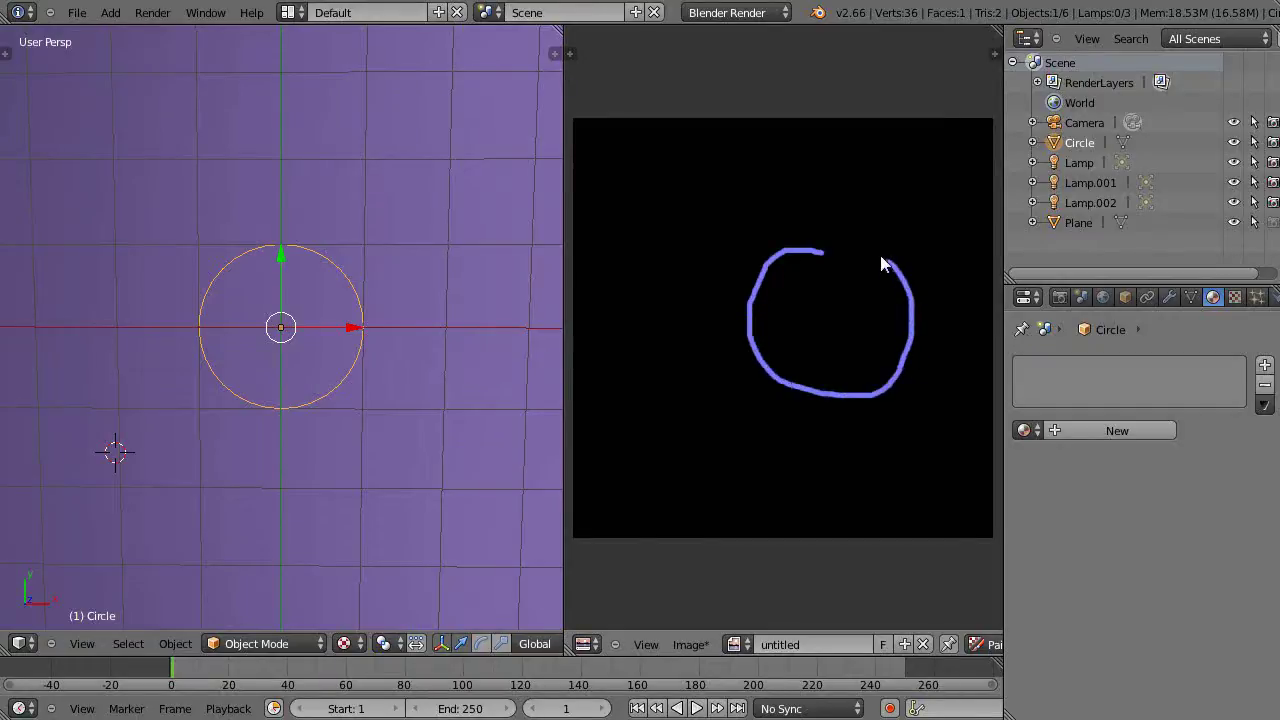
# - Paint a blue circle with a horizontal and a vertical axis through it
pyautogui.moveTo(879, 256)
pyautogui.mouseDown()
pyautogui.moveTo(808, 243)
pyautogui.moveTo(763, 266)
pyautogui.moveTo(750, 333)
pyautogui.moveTo(745, 314)
pyautogui.moveTo(763, 380)
pyautogui.mouseUp()
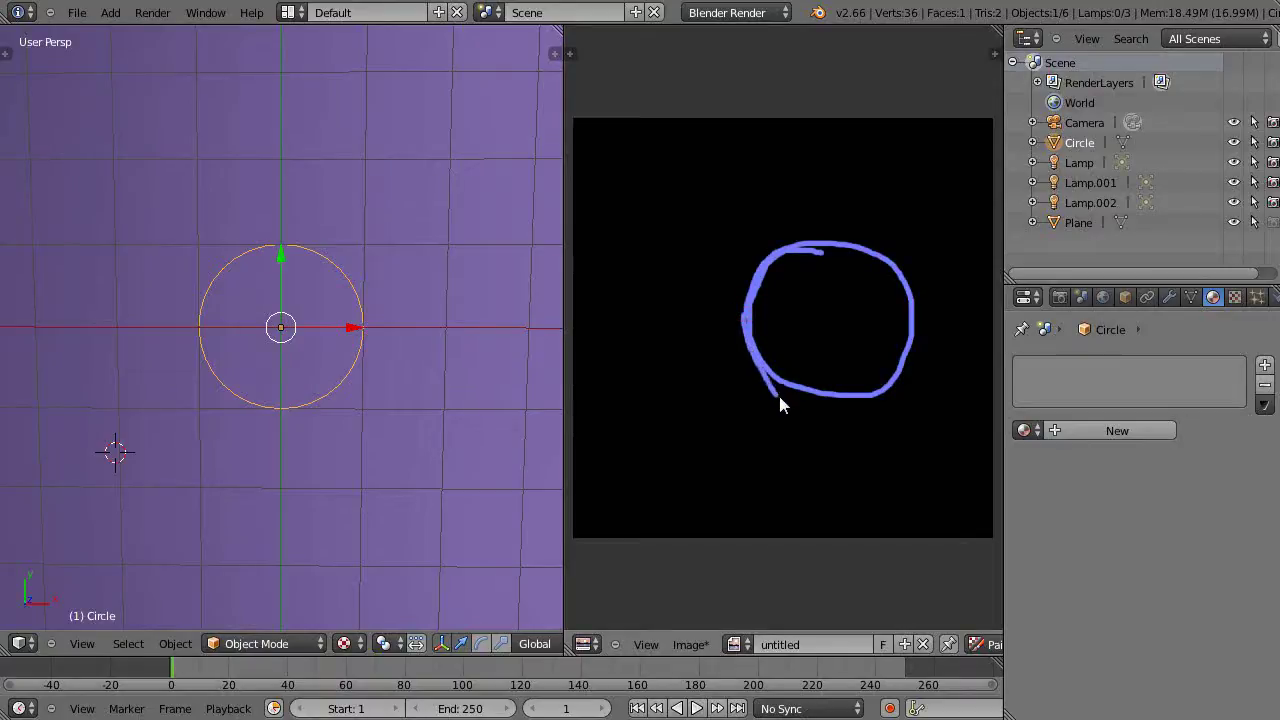
pyautogui.moveTo(857, 410); pyautogui.dragTo(903, 357)
pyautogui.moveTo(591, 320); pyautogui.dragTo(983, 308)
pyautogui.moveTo(820, 149); pyautogui.dragTo(833, 528)
pyautogui.moveTo(910, 316)
pyautogui.mouseDown()
pyautogui.moveTo(873, 252)
pyautogui.moveTo(820, 233)
pyautogui.moveTo(902, 297)
pyautogui.mouseUp()
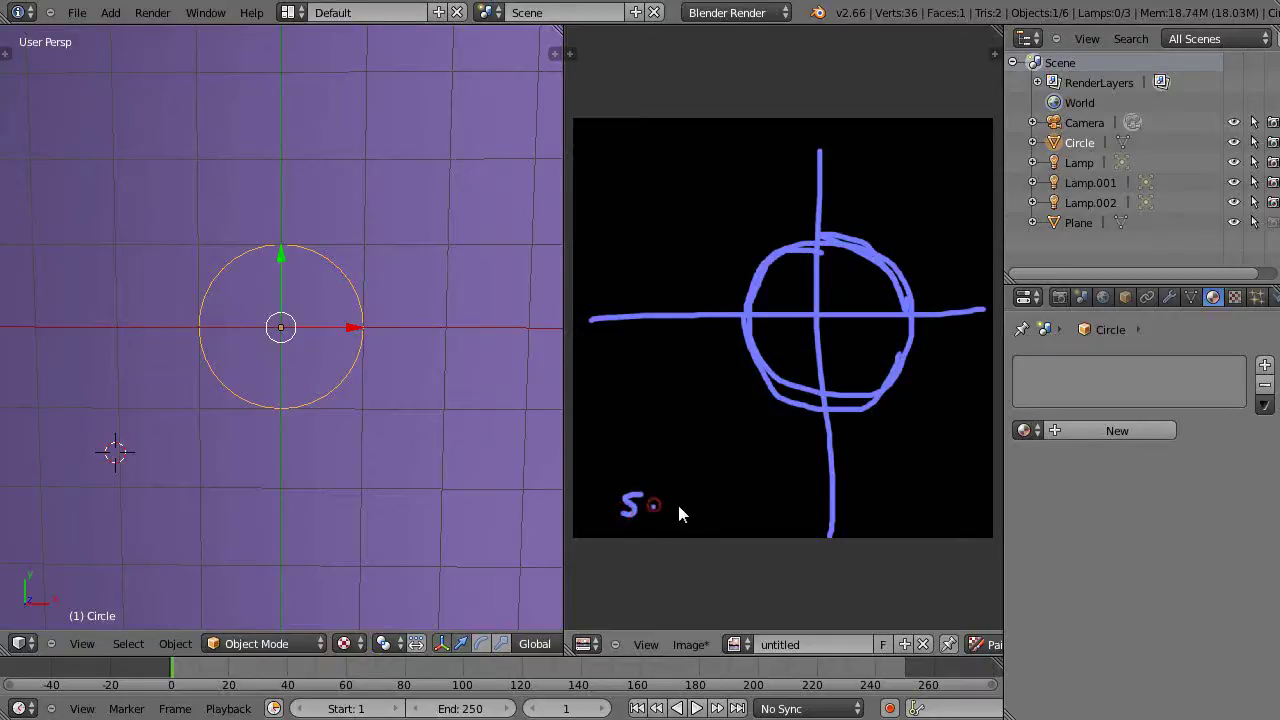
# - Paint '= r·θ' after the S to form the formula s = r·θ
pyautogui.moveTo(676, 516); pyautogui.dragTo(692, 498)
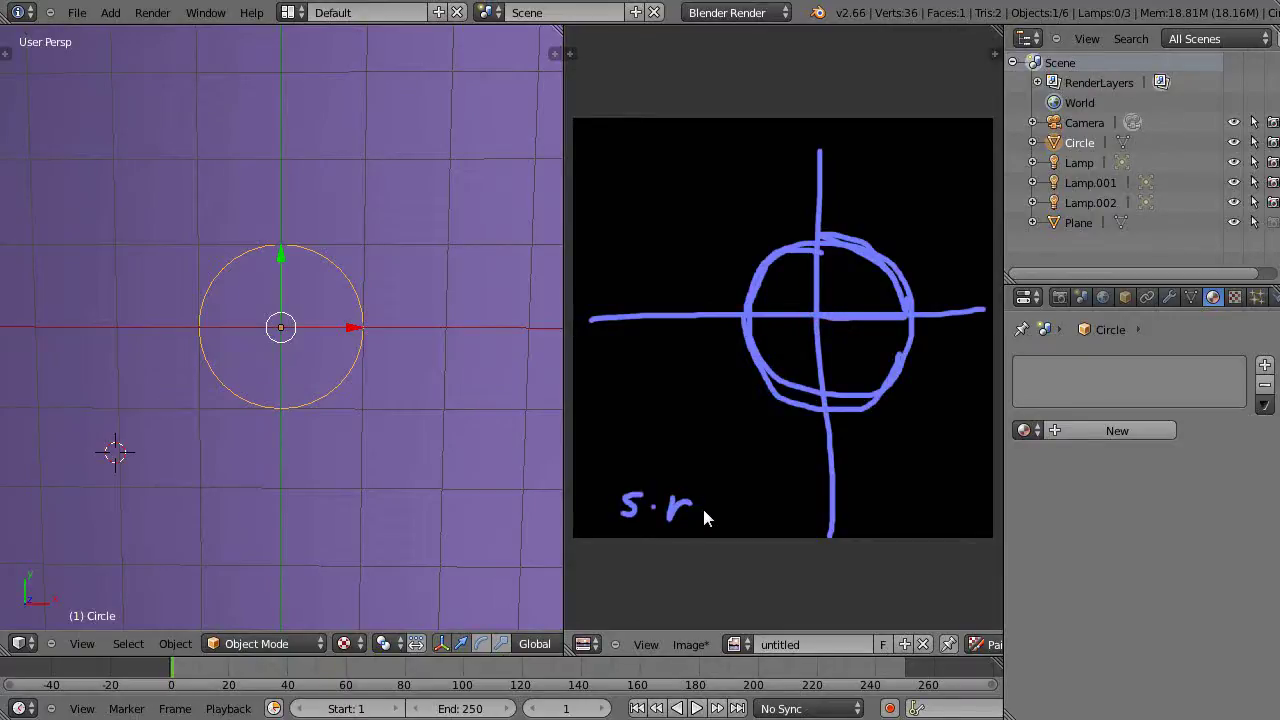
pyautogui.moveTo(660, 505); pyautogui.dragTo(646, 512)
pyautogui.moveTo(730, 493)
pyautogui.mouseDown()
pyautogui.moveTo(712, 497)
pyautogui.moveTo(728, 518)
pyautogui.moveTo(720, 506)
pyautogui.moveTo(740, 506)
pyautogui.mouseUp()
# - Paint a small angle arc at the centre and an x at the vertical axis top
pyautogui.moveTo(797, 253); pyautogui.dragTo(771, 263)
pyautogui.moveTo(831, 293); pyautogui.dragTo(817, 283)
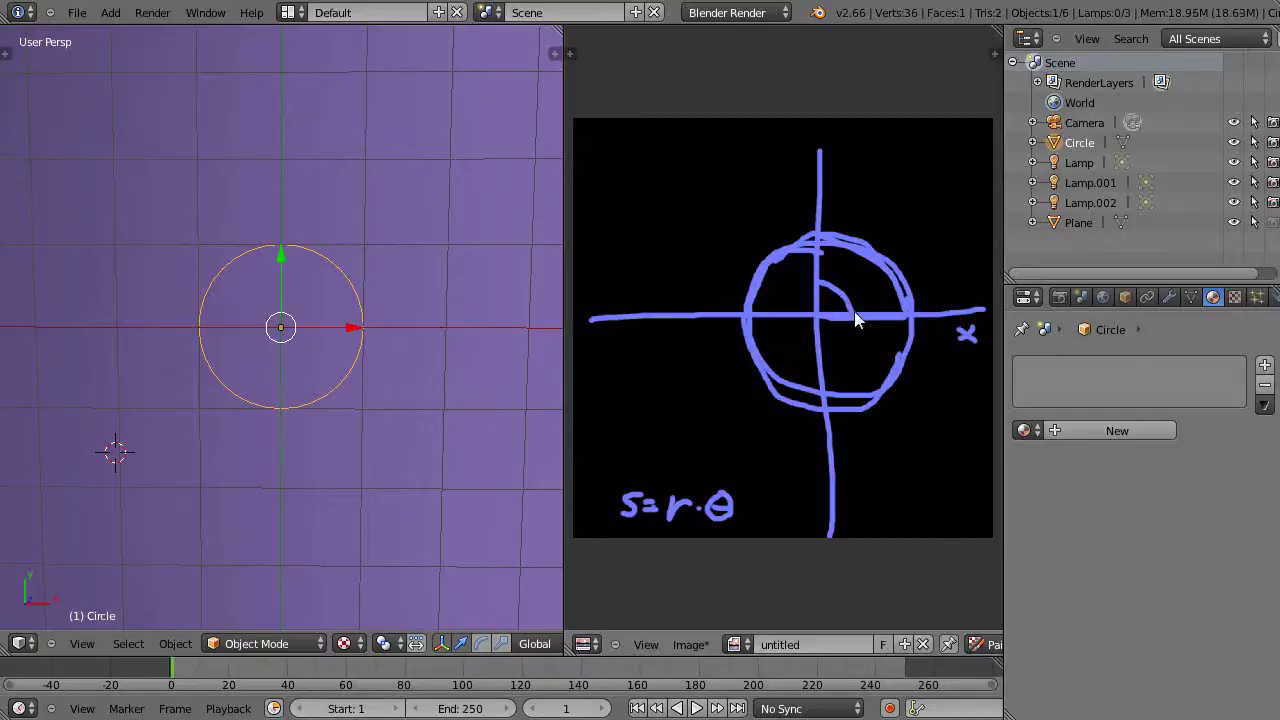
pyautogui.moveTo(825, 145); pyautogui.dragTo(838, 157)
pyautogui.moveTo(838, 145); pyautogui.dragTo(825, 157)
# - Label the horizontal axis's left end 3.14 and paint a larger arc inside the circle
pyautogui.click(676, 352)
pyautogui.moveTo(720, 340); pyautogui.dragTo(717, 338)
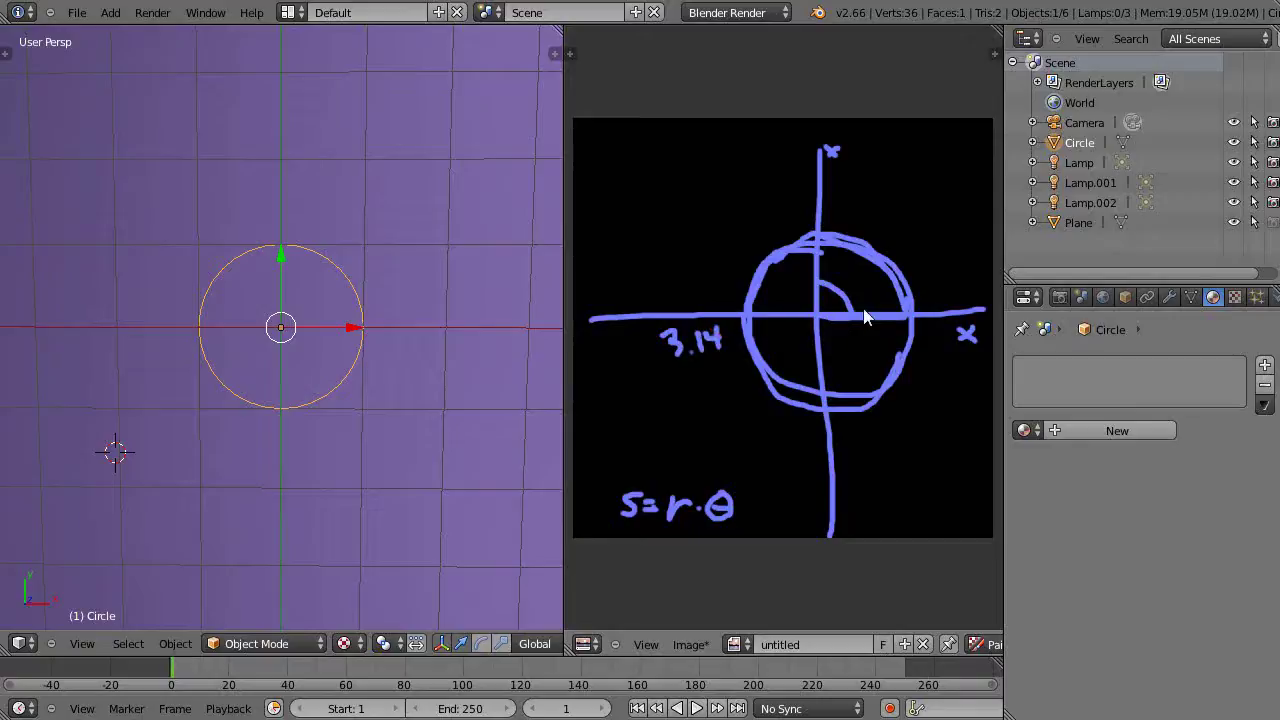
pyautogui.moveTo(846, 280); pyautogui.dragTo(813, 272)
pyautogui.moveTo(786, 282); pyautogui.dragTo(776, 306)
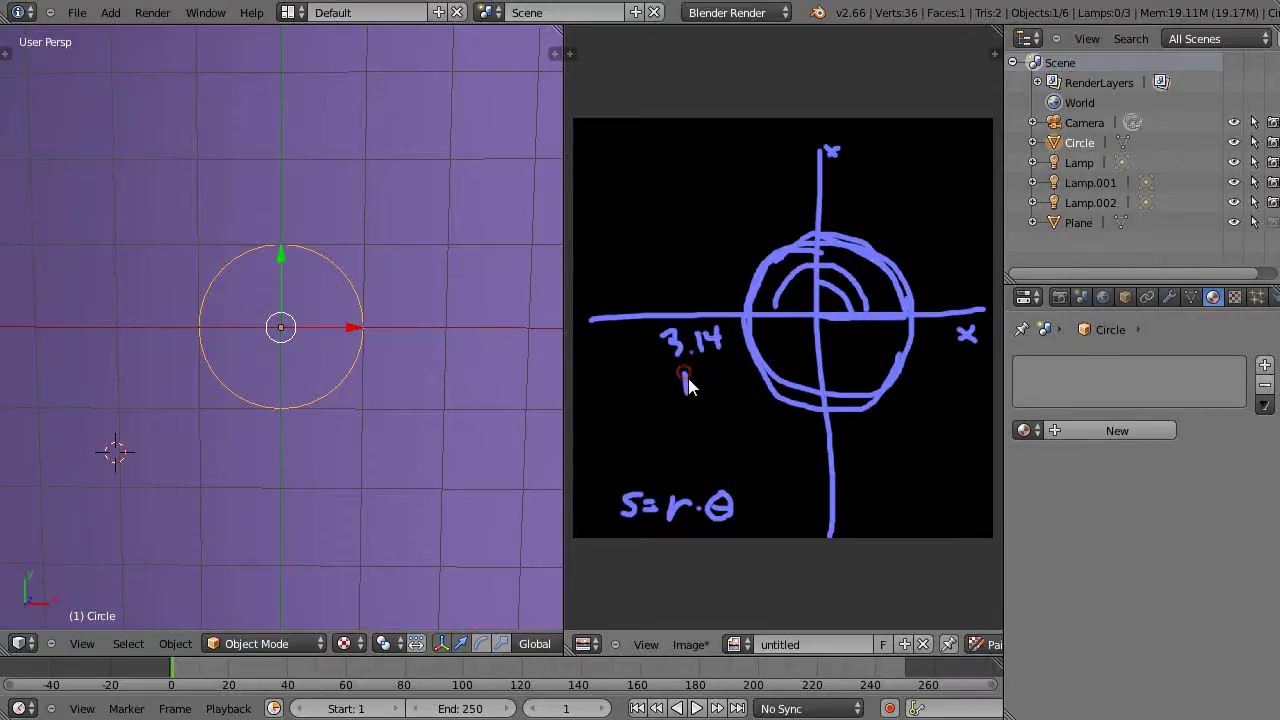
# - Paint π below 3.14 and add a horizontal stroke right of the centre
pyautogui.moveTo(686, 366); pyautogui.dragTo(686, 390)
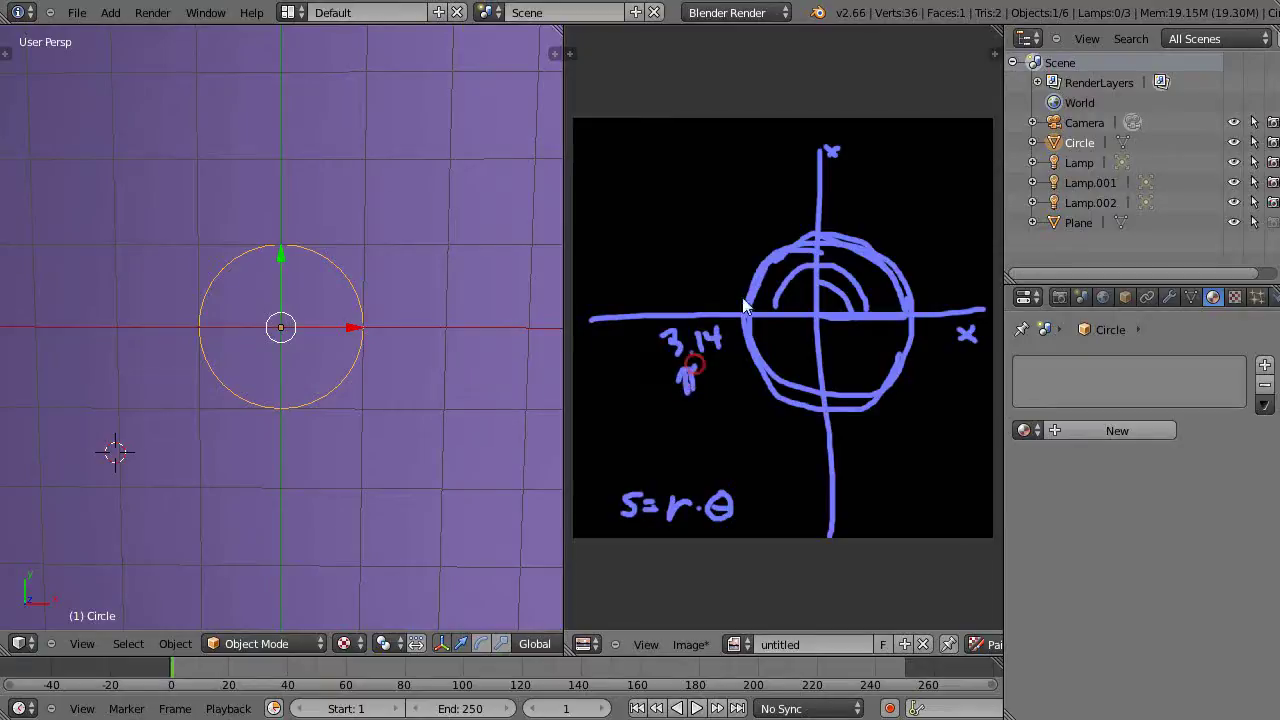
pyautogui.moveTo(750, 160)
pyautogui.mouseDown()
pyautogui.moveTo(751, 172)
pyautogui.moveTo(760, 148)
pyautogui.moveTo(750, 165)
pyautogui.moveTo(774, 171)
pyautogui.moveTo(772, 199)
pyautogui.mouseUp()
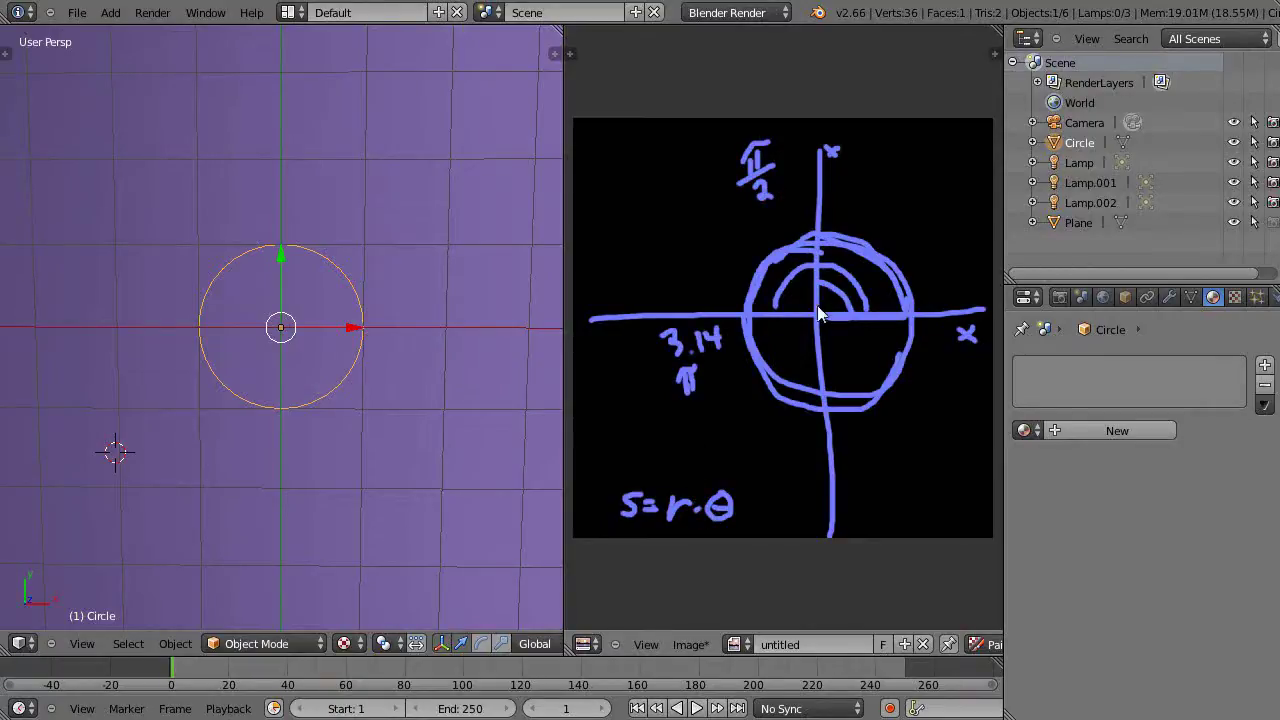
pyautogui.moveTo(816, 312); pyautogui.dragTo(908, 314)
# - Label the vertical axis top 1.57 and paint a 1.57 label beside the circle's upper right
pyautogui.click(866, 157)
pyautogui.moveTo(886, 132); pyautogui.dragTo(894, 150)
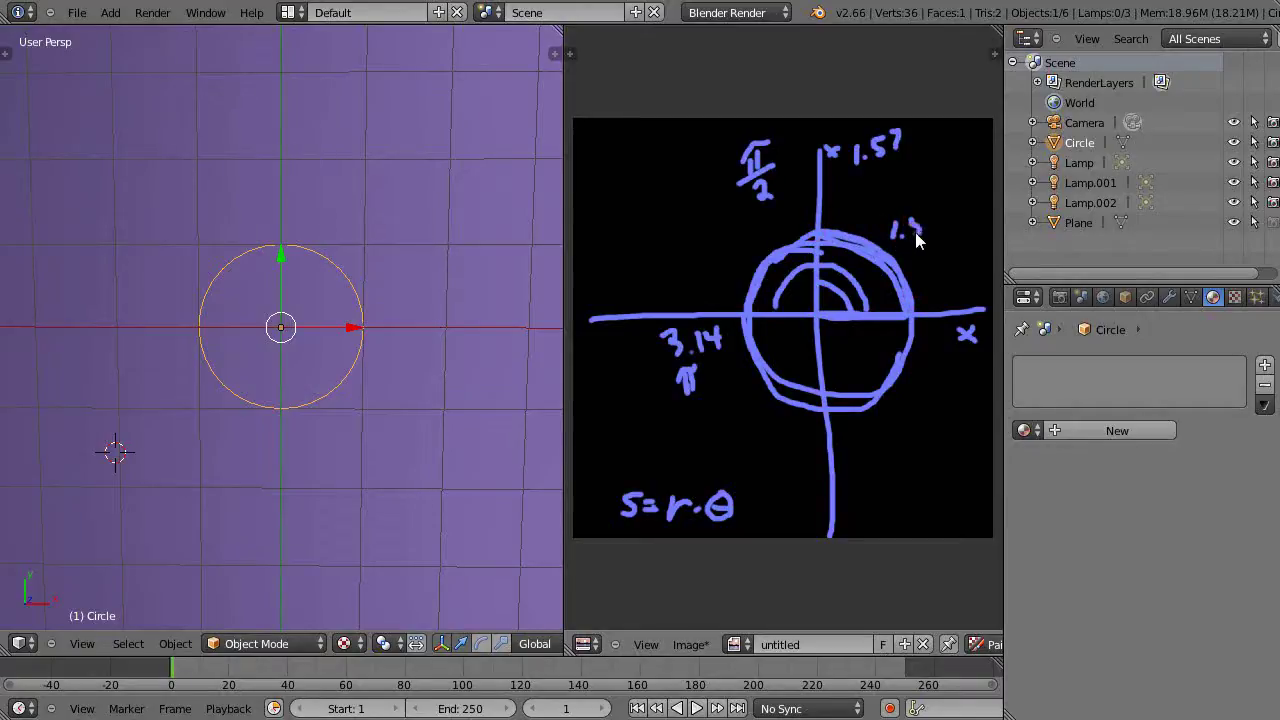
pyautogui.moveTo(911, 217)
pyautogui.mouseDown()
pyautogui.moveTo(907, 236)
pyautogui.moveTo(921, 214)
pyautogui.mouseUp()
pyautogui.moveTo(955, 211)
pyautogui.mouseDown()
pyautogui.moveTo(974, 209)
pyautogui.moveTo(964, 230)
pyautogui.mouseUp()
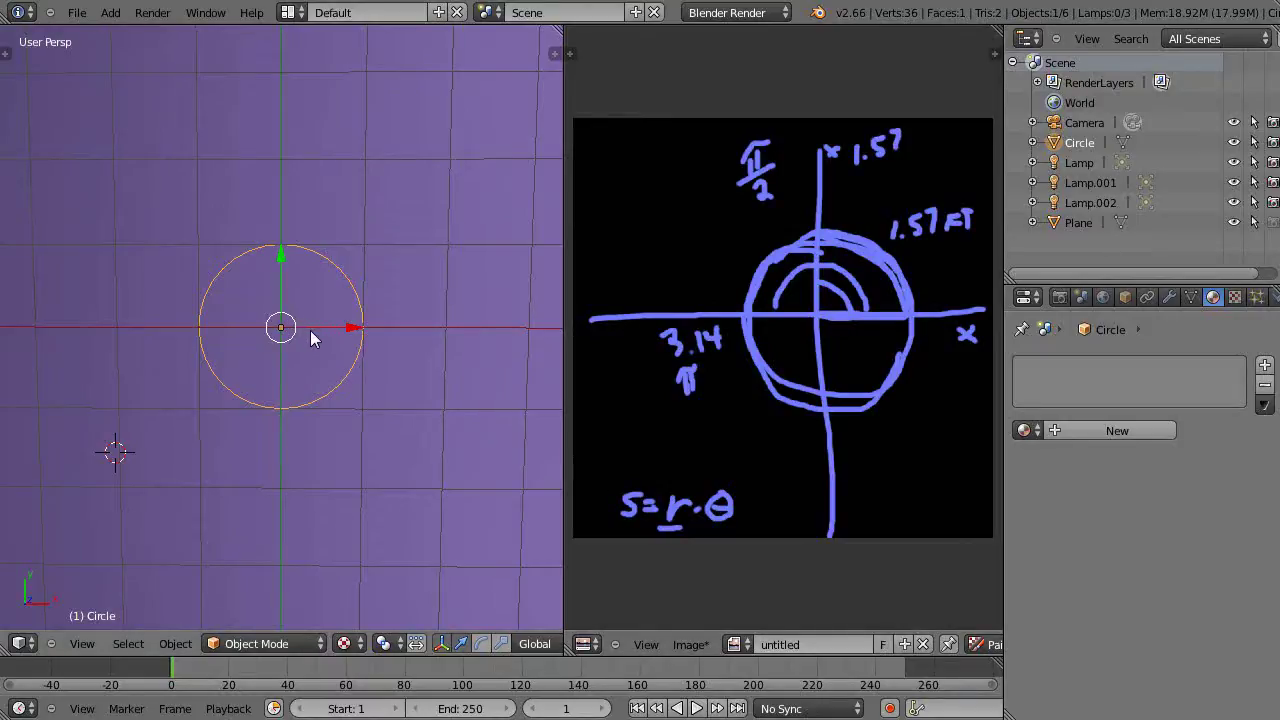
# - Scale the Circle object to about twice its size and retrace the painted circle's bottom arc
pyautogui.press('s')
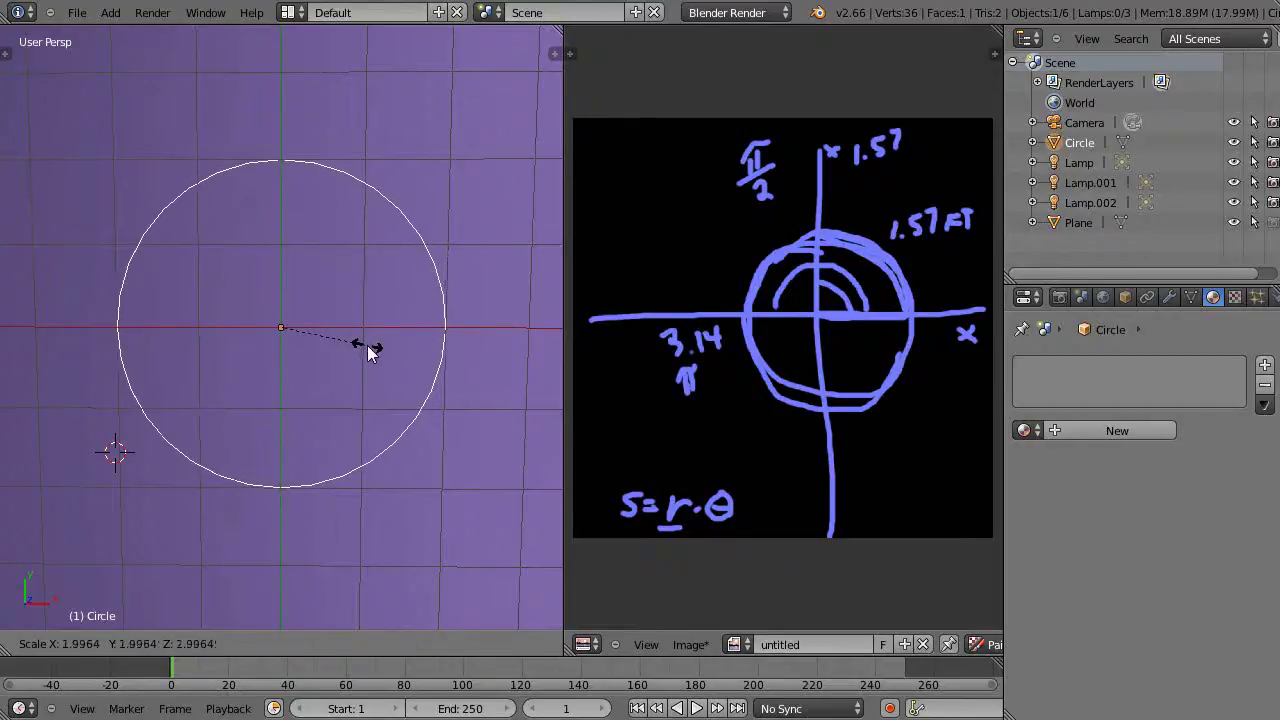
pyautogui.click(367, 345)
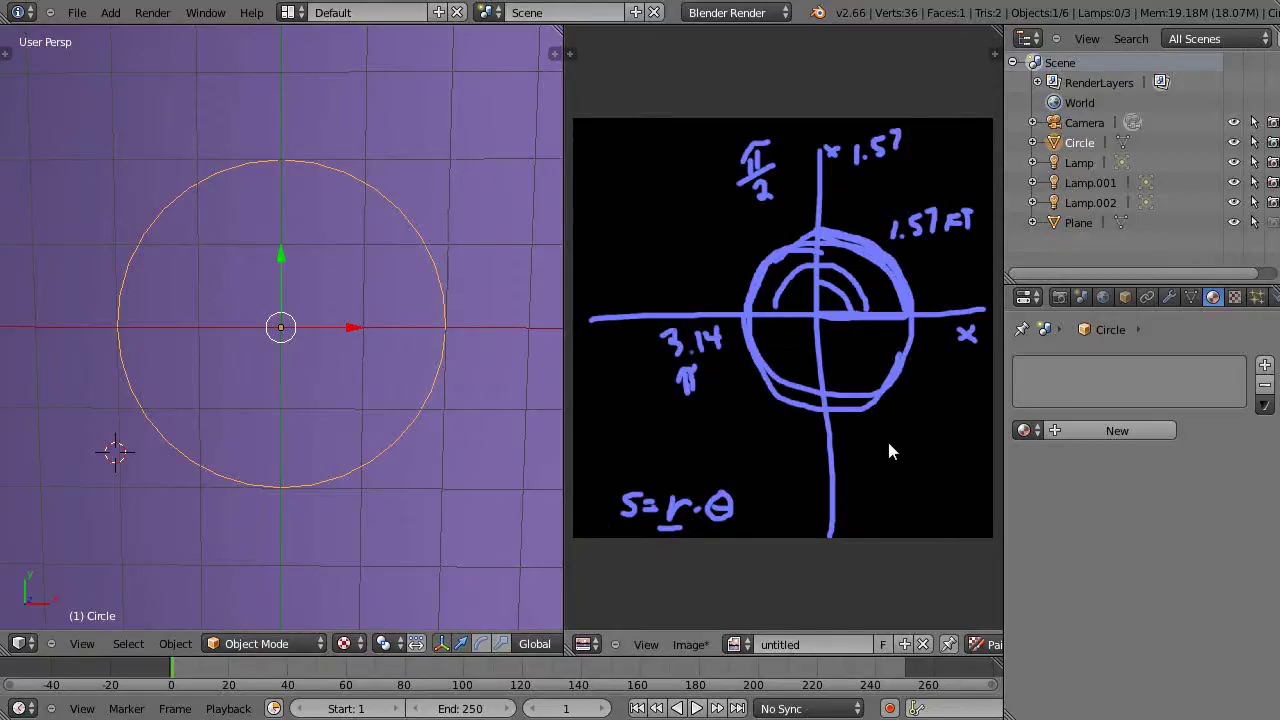
pyautogui.moveTo(752, 383)
pyautogui.mouseDown()
pyautogui.moveTo(760, 366)
pyautogui.moveTo(835, 398)
pyautogui.mouseUp()
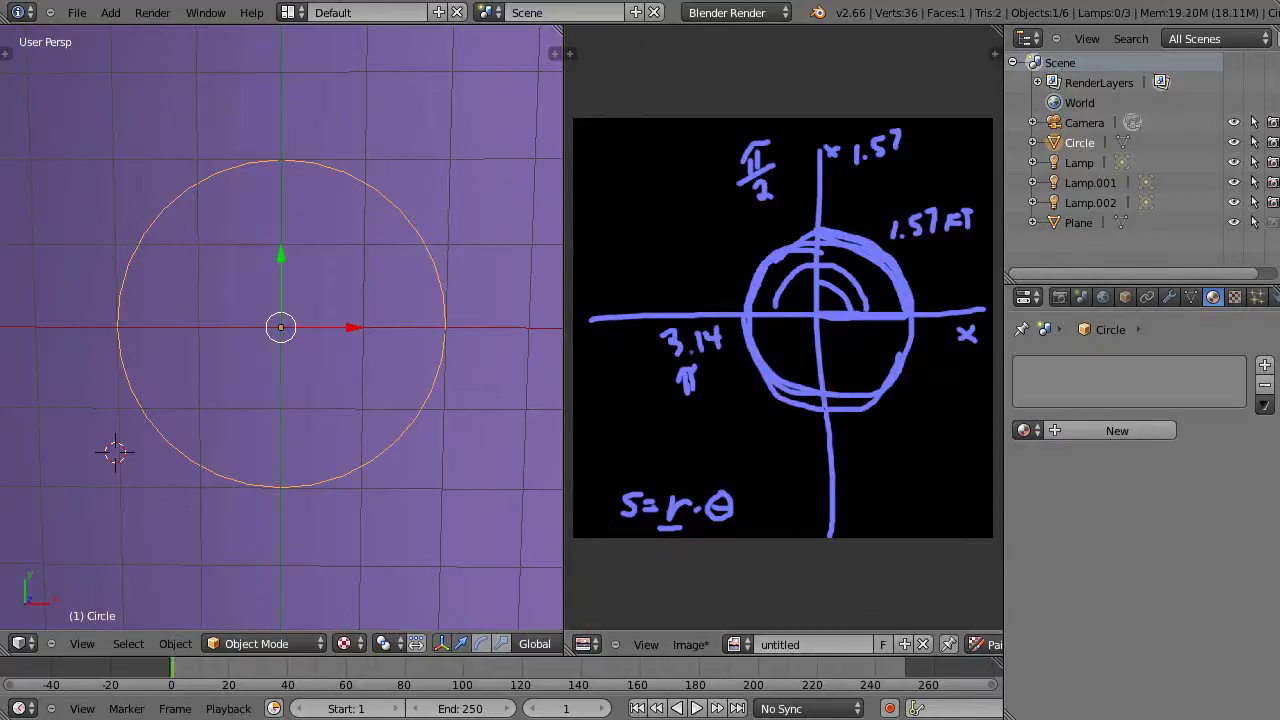